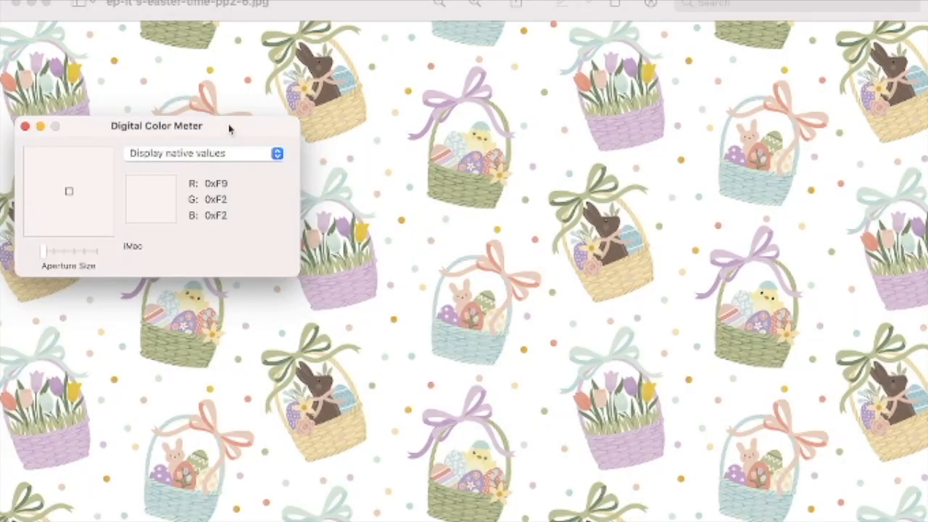
# Move the Digital Color Meter window over the basket pattern and keep its readout on native values
pyautogui.moveTo(232, 129); pyautogui.dragTo(366, 92)
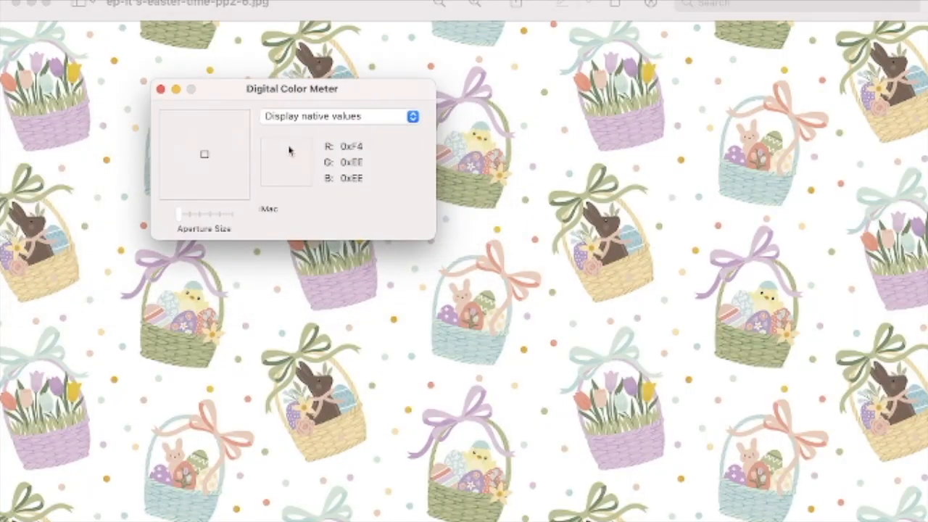
pyautogui.click(412, 117)
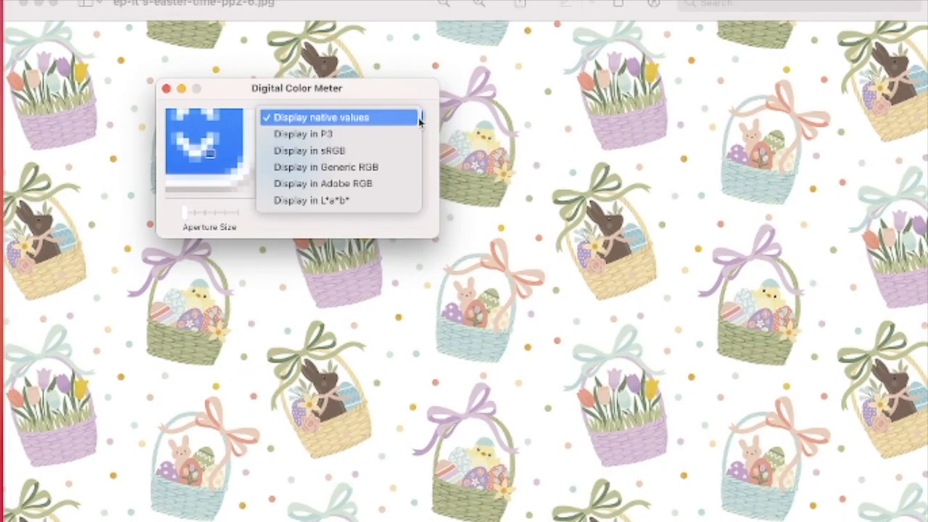
pyautogui.click(373, 122)
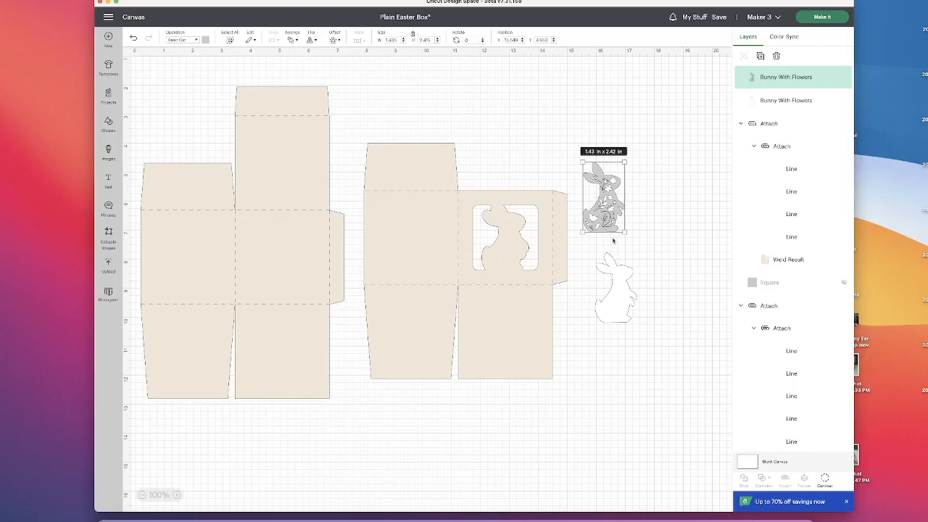
# Rearrange the two bunny layers in the empty canvas area beside the box so the floral cutout stands next to the solid bunny
pyautogui.moveTo(607, 210); pyautogui.dragTo(629, 215)
pyautogui.moveTo(614, 322); pyautogui.dragTo(622, 325)
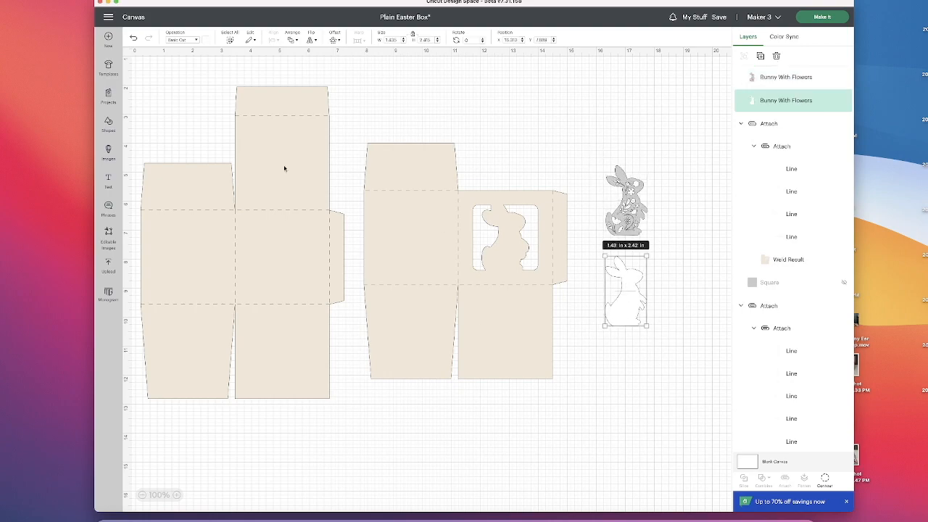
pyautogui.moveTo(625, 229); pyautogui.dragTo(608, 231)
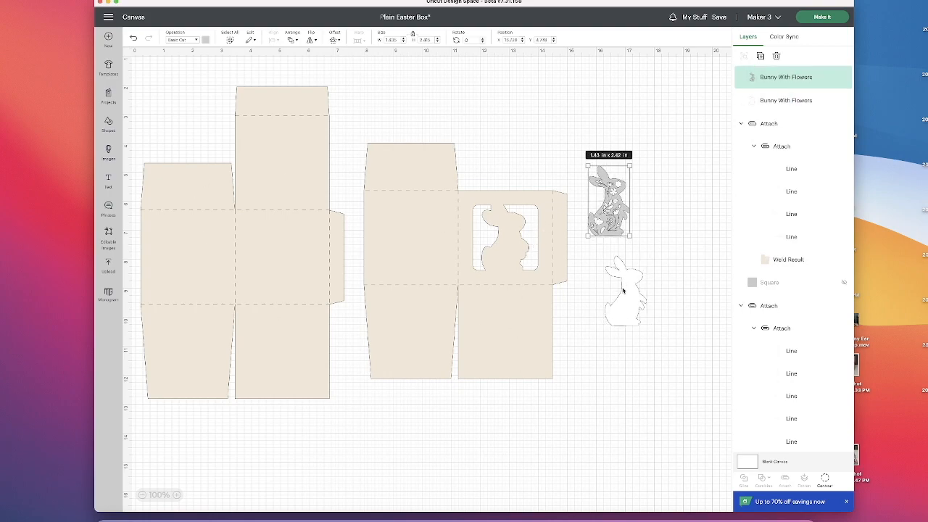
pyautogui.moveTo(623, 291); pyautogui.dragTo(613, 279)
pyautogui.hscroll(2, 580, 236)
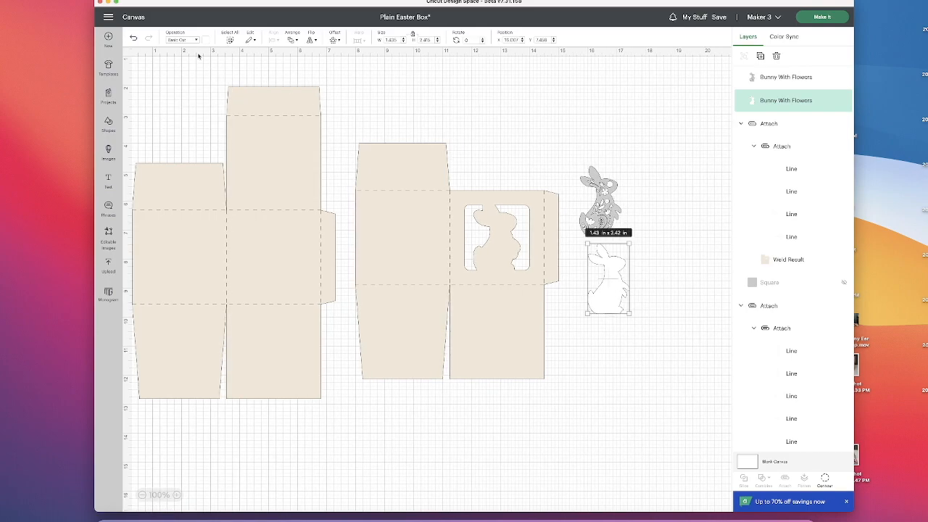
pyautogui.hscroll(5, 437, 327)
pyautogui.scroll(1, 437, 327)
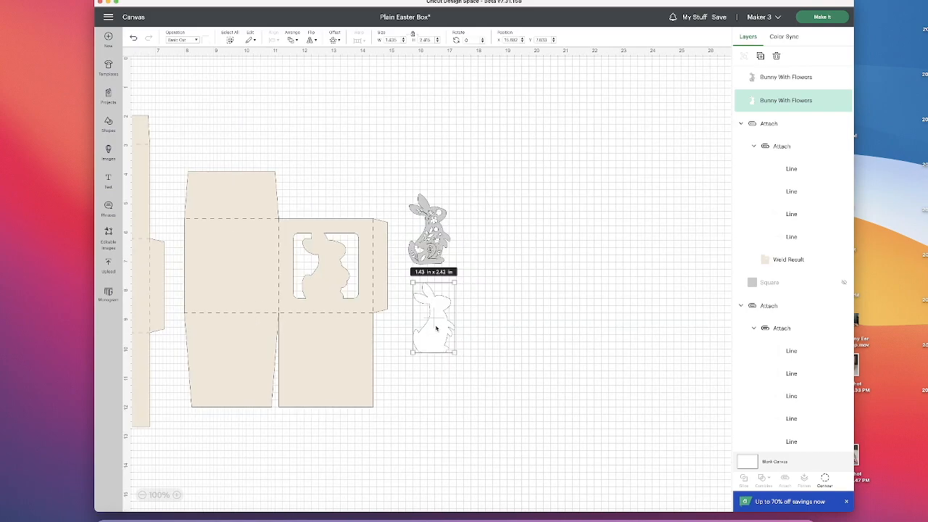
pyautogui.moveTo(431, 256); pyautogui.dragTo(511, 347)
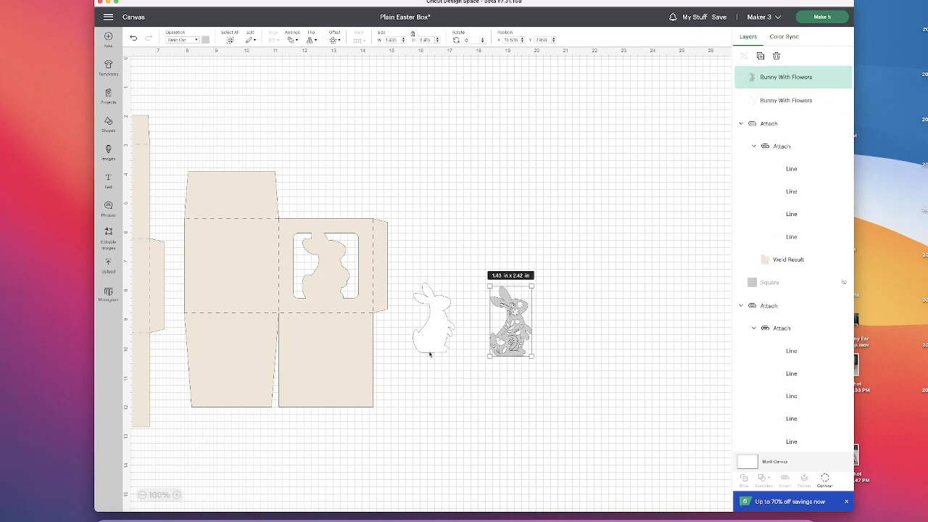
# Set the solid bunny's material color to the custom hex value A4AA88
pyautogui.moveTo(431, 343); pyautogui.dragTo(443, 340)
pyautogui.click(207, 41)
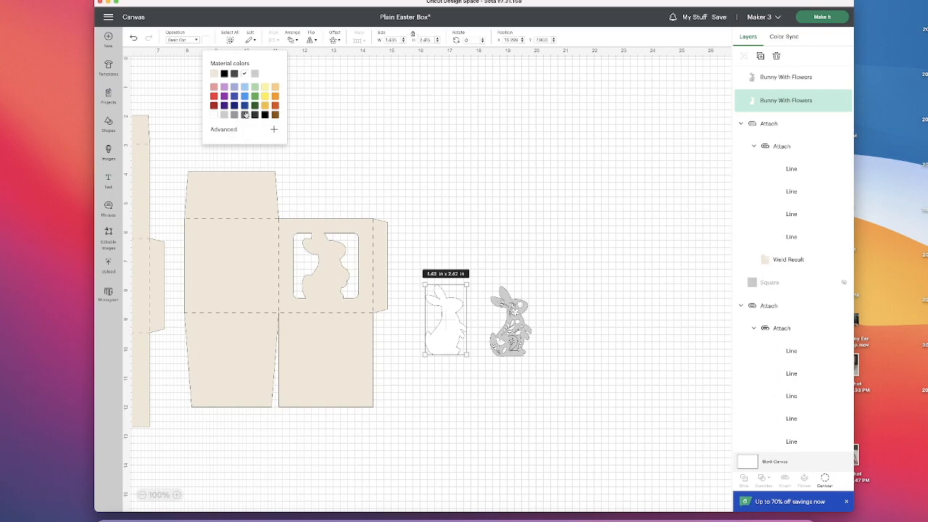
pyautogui.click(235, 132)
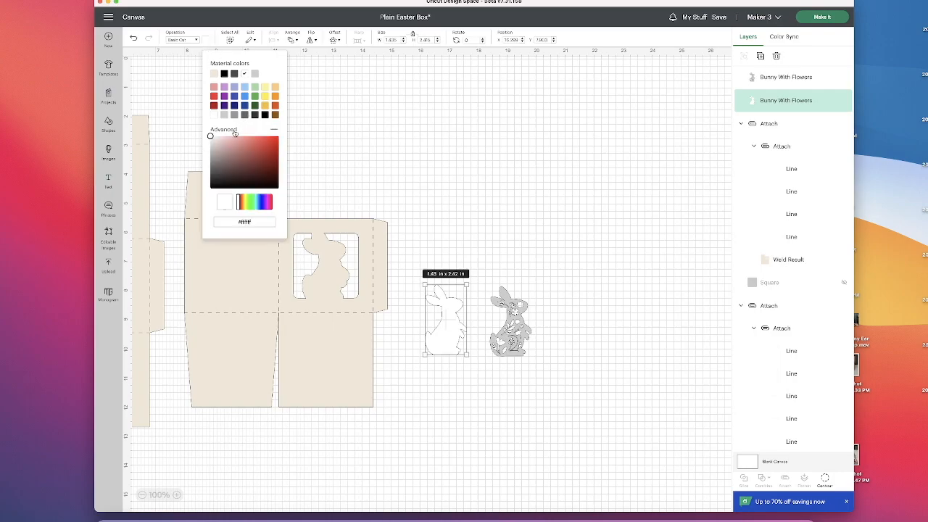
pyautogui.click(261, 226)
pyautogui.press('BackSpace')
pyautogui.press('BackSpace')
pyautogui.press('BackSpace')
pyautogui.press('BackSpace')
pyautogui.press('BackSpace')
pyautogui.press('BackSpace')
pyautogui.write('A4AA88')
# Set the floral cutout bunny's material color to the custom hex value C5A5C9
pyautogui.moveTo(518, 336); pyautogui.dragTo(513, 337)
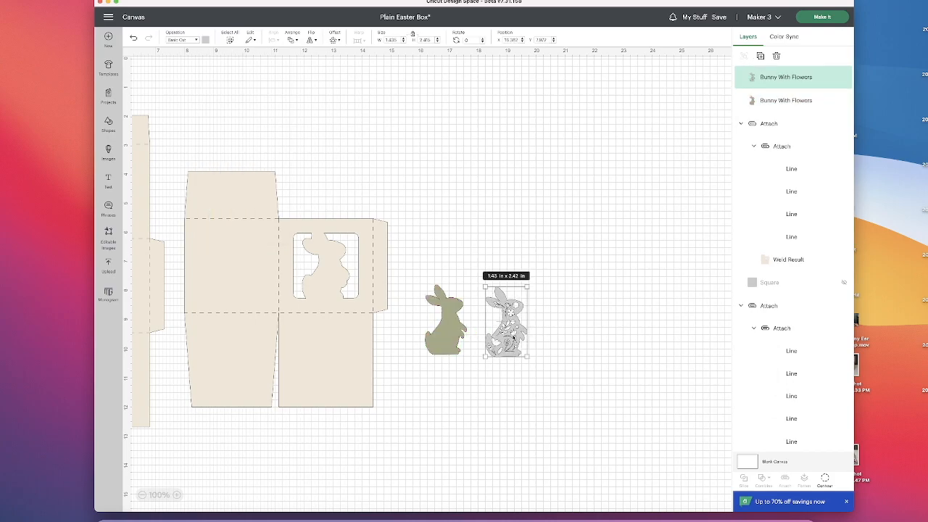
pyautogui.click(205, 40)
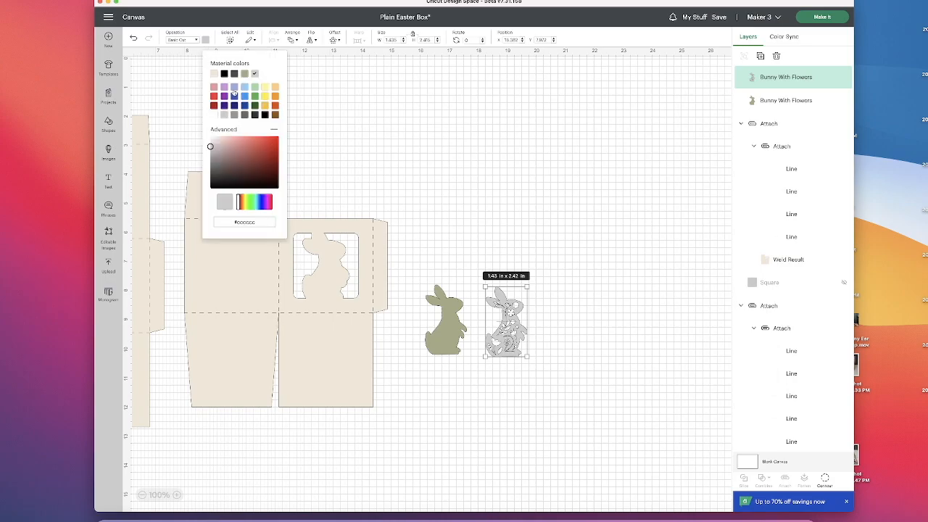
pyautogui.click(264, 224)
pyautogui.press('BackSpace')
pyautogui.press('BackSpace')
pyautogui.press('BackSpace')
pyautogui.press('BackSpace')
pyautogui.press('BackSpace')
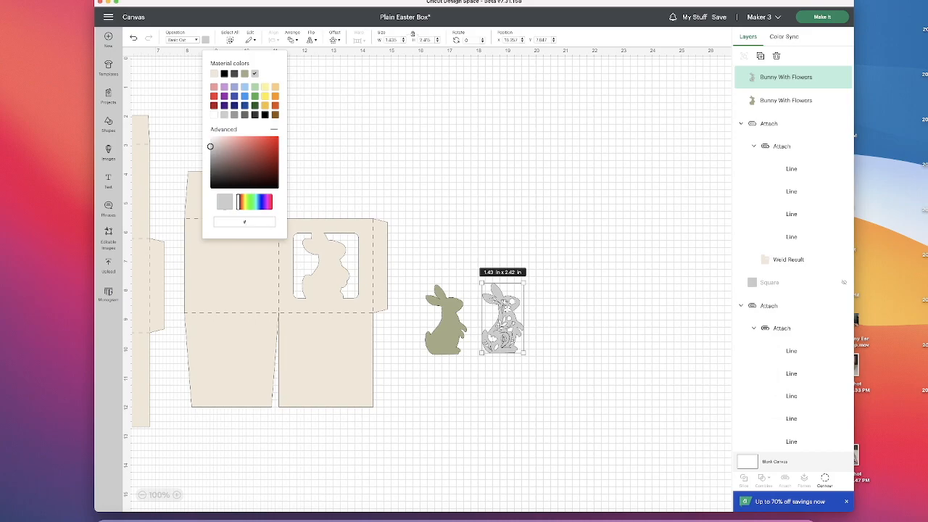
pyautogui.write('c5a')
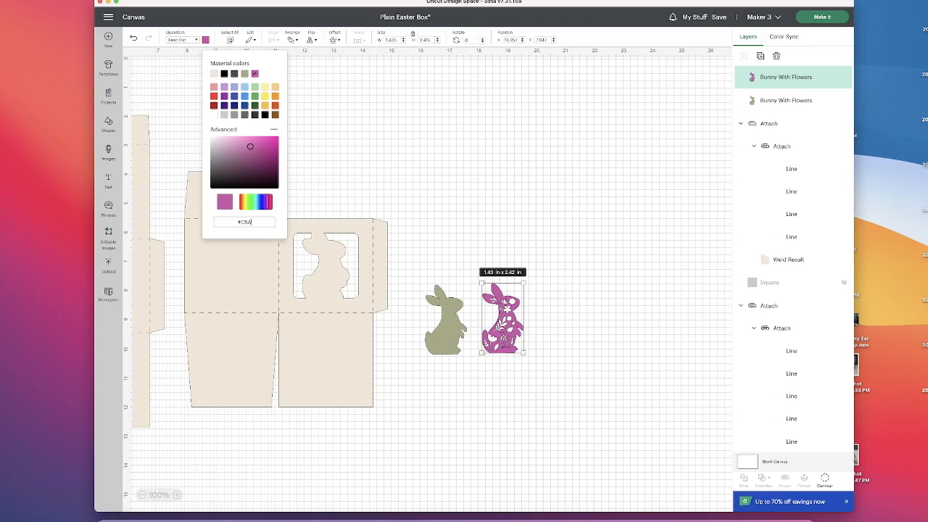
pyautogui.write('5c9')
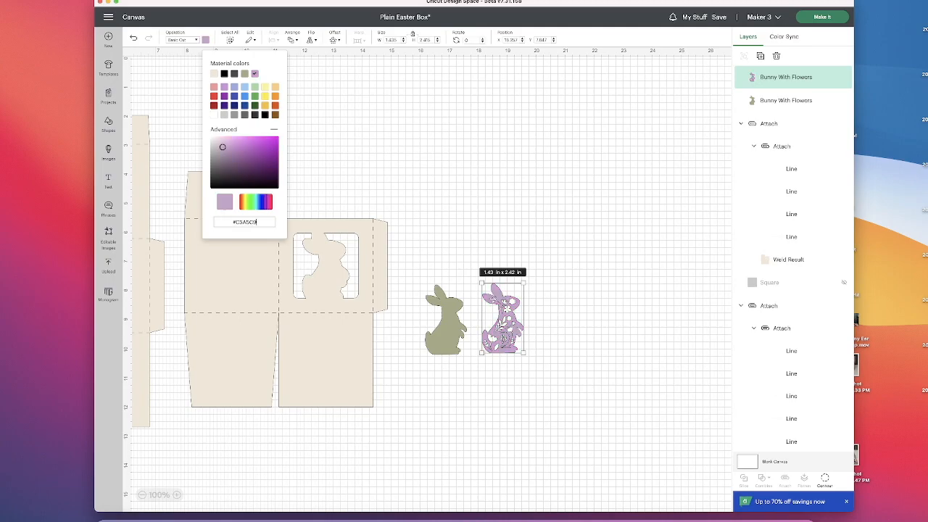
# Center the green and purple bunnies on each other and flatten them into one Print Then Cut image beside the box
pyautogui.moveTo(414, 266); pyautogui.dragTo(520, 394)
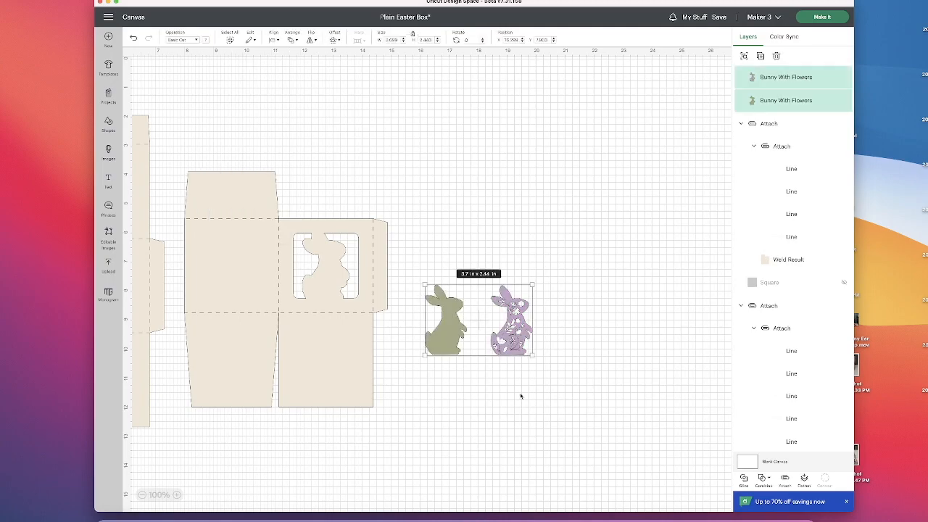
pyautogui.click(273, 41)
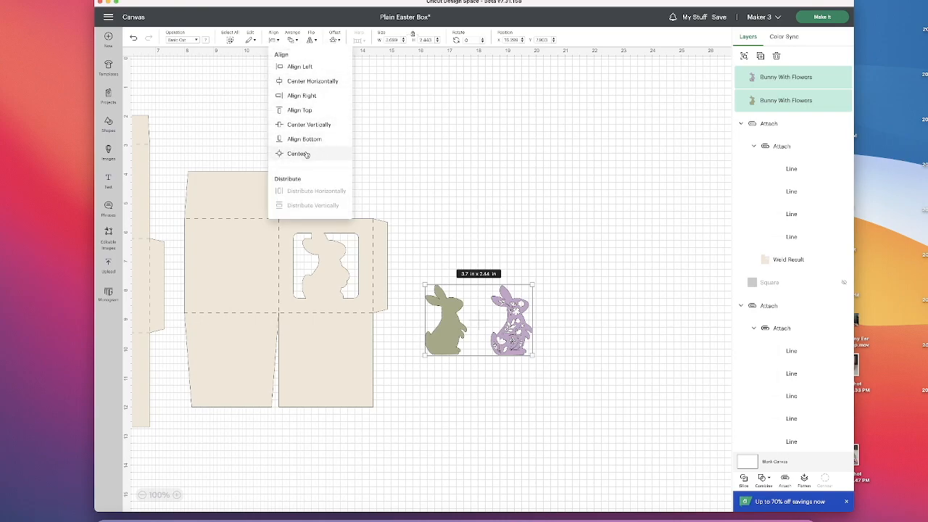
pyautogui.click(307, 153)
pyautogui.click(804, 480)
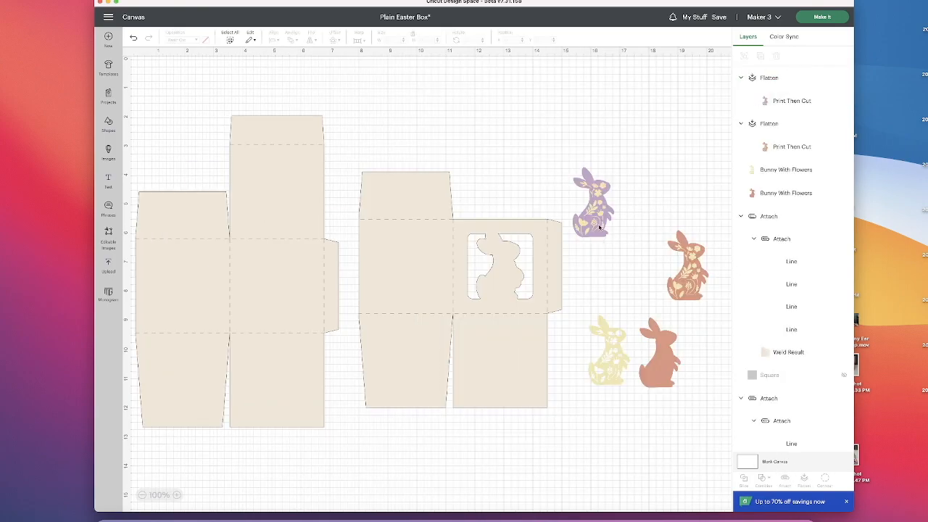
pyautogui.moveTo(599, 227)
pyautogui.mouseDown()
pyautogui.moveTo(505, 283)
pyautogui.moveTo(574, 236)
pyautogui.moveTo(612, 233)
pyautogui.mouseUp()
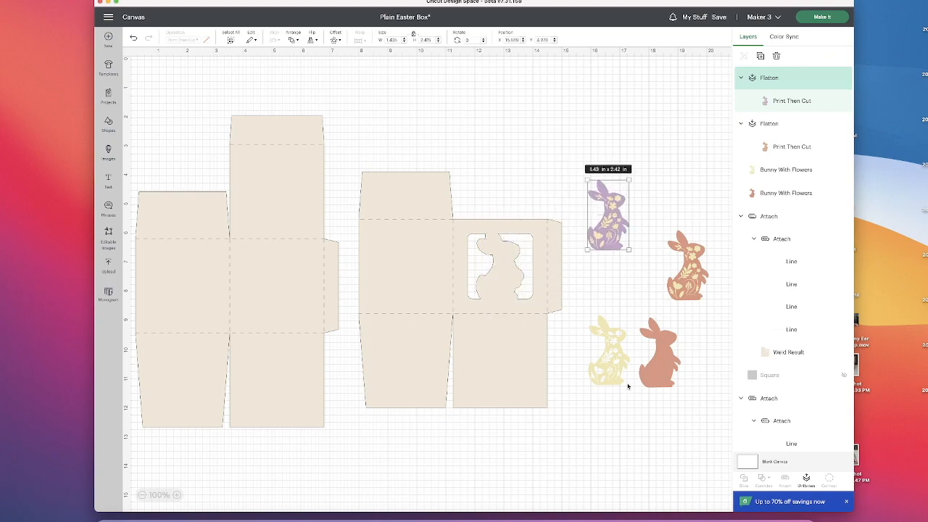